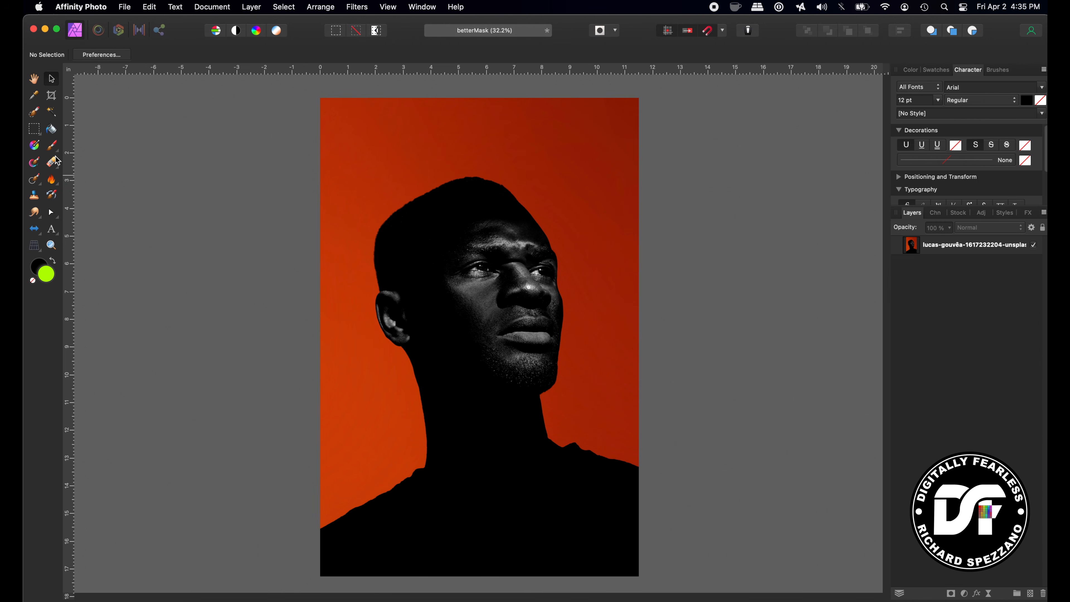
# - Duplicate the portrait layer and hide the original copy underneath
pyautogui.click(953, 244)
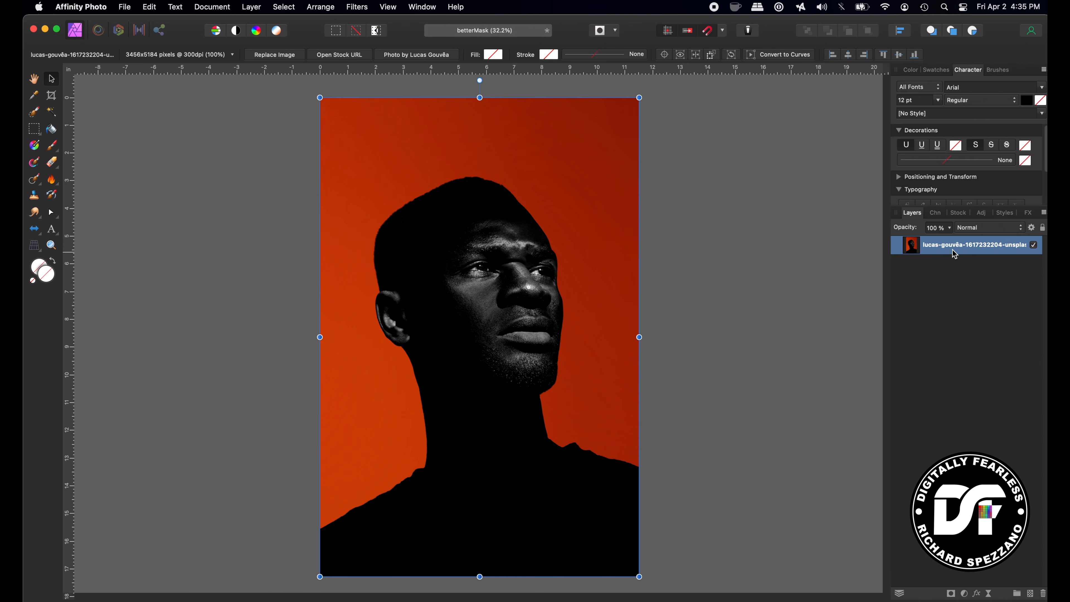
pyautogui.press('super+j')
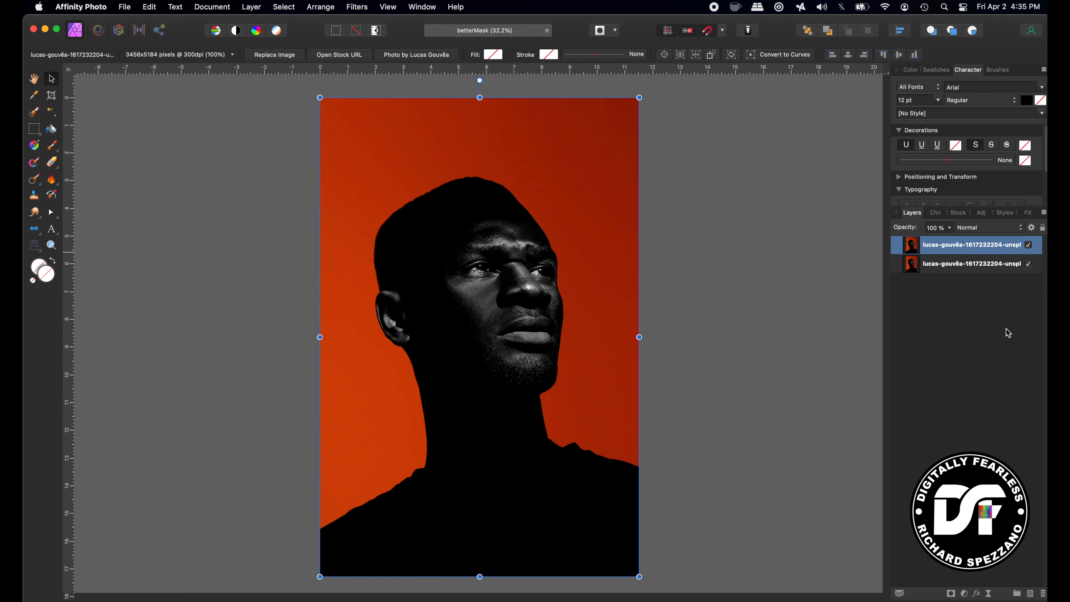
pyautogui.click(1028, 264)
pyautogui.click(1012, 341)
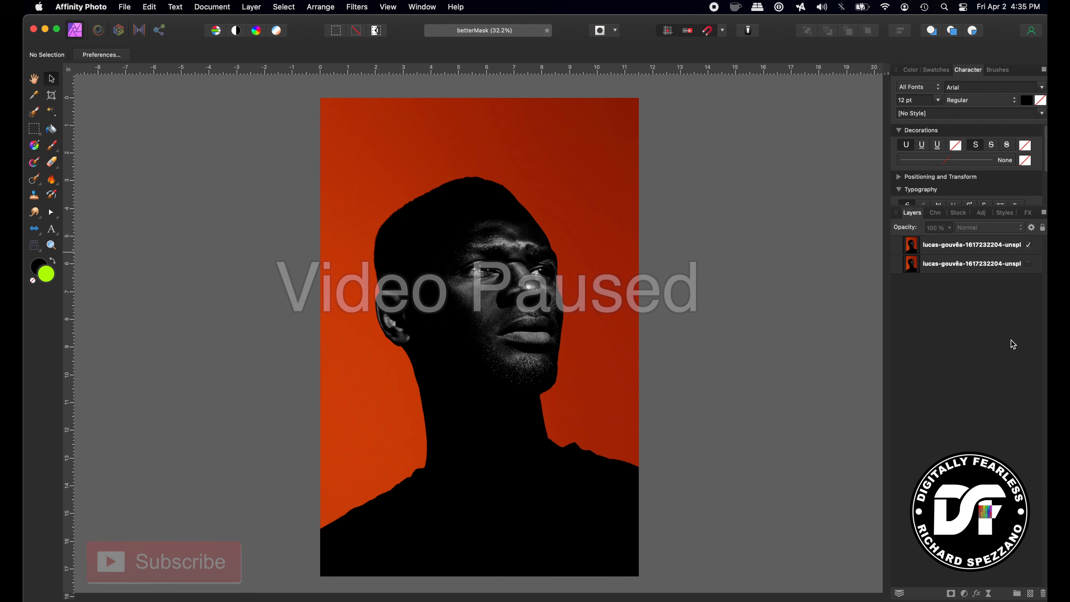
# - Select the whole man on the top portrait layer with the Selection Brush, using a 367 px width and snapping to edges
pyautogui.click(939, 246)
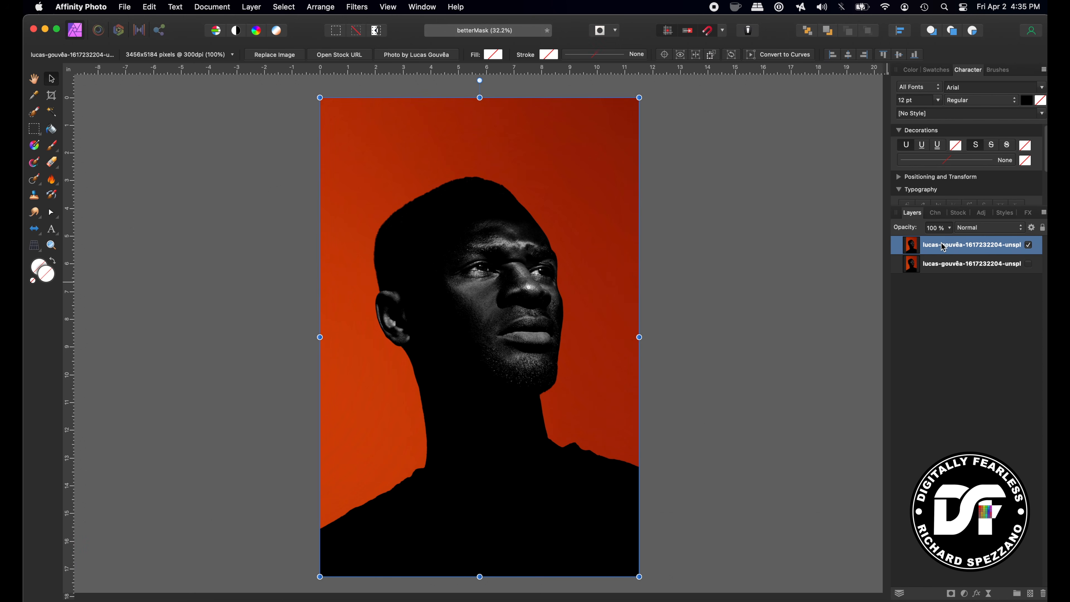
pyautogui.click(33, 112)
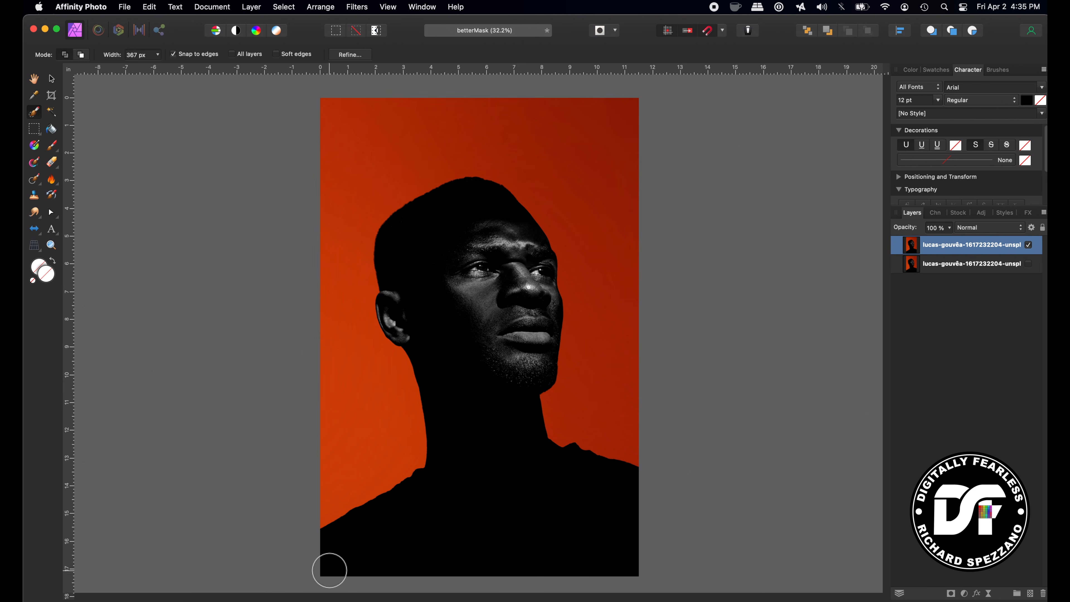
pyautogui.click(360, 544)
pyautogui.moveTo(457, 496)
pyautogui.mouseDown()
pyautogui.moveTo(474, 376)
pyautogui.moveTo(468, 321)
pyautogui.moveTo(457, 288)
pyautogui.moveTo(420, 283)
pyautogui.moveTo(410, 292)
pyautogui.moveTo(417, 335)
pyautogui.moveTo(421, 273)
pyautogui.moveTo(404, 246)
pyautogui.moveTo(476, 218)
pyautogui.moveTo(516, 306)
pyautogui.moveTo(527, 284)
pyautogui.moveTo(495, 443)
pyautogui.moveTo(543, 499)
pyautogui.moveTo(643, 516)
pyautogui.moveTo(637, 527)
pyautogui.moveTo(507, 550)
pyautogui.moveTo(412, 551)
pyautogui.moveTo(444, 575)
pyautogui.mouseUp()
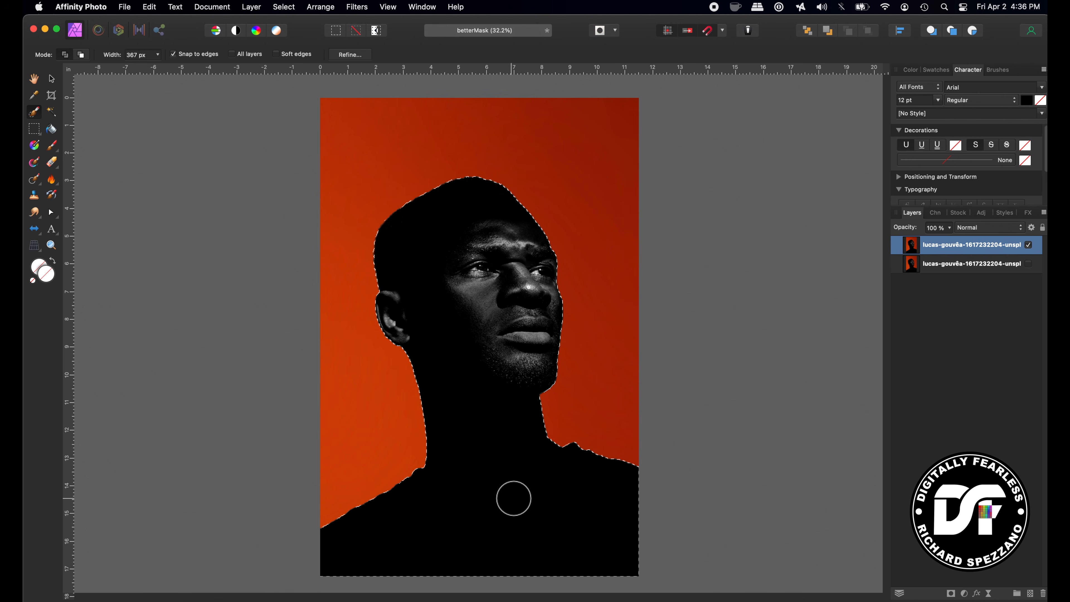
# - Refine the selection with Selection as the output and use it to mask the top portrait layer, leaving nothing selected
pyautogui.click(350, 54)
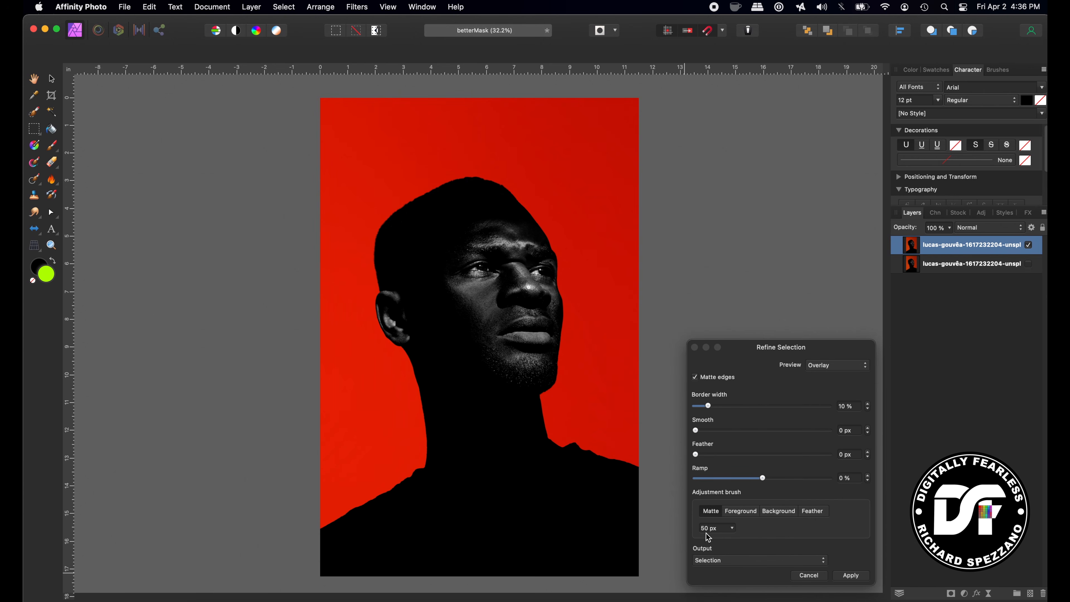
pyautogui.click(728, 562)
pyautogui.click(727, 562)
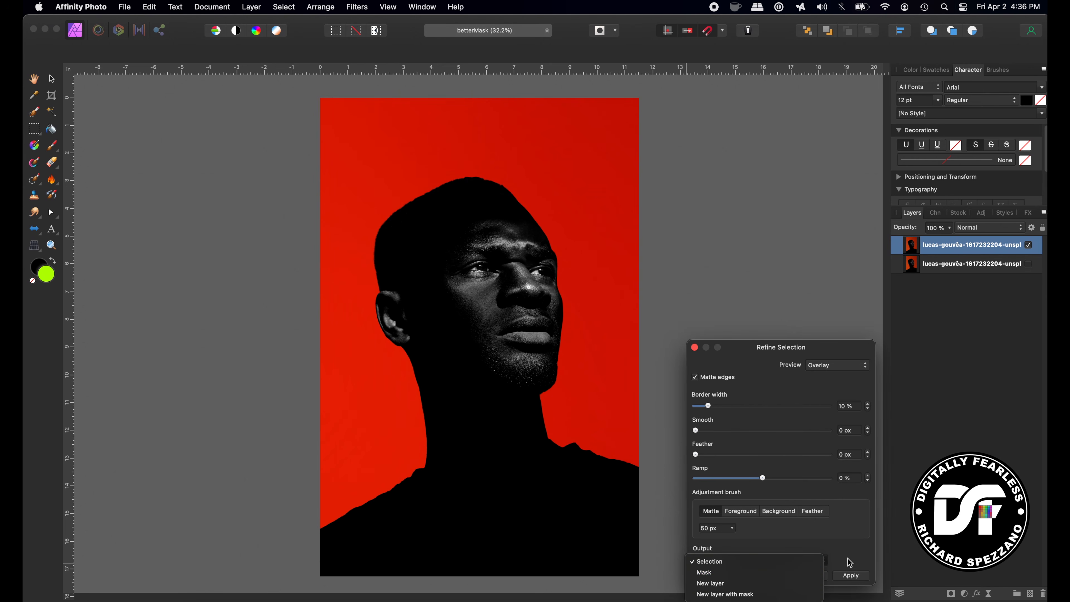
pyautogui.click(859, 577)
pyautogui.click(859, 577)
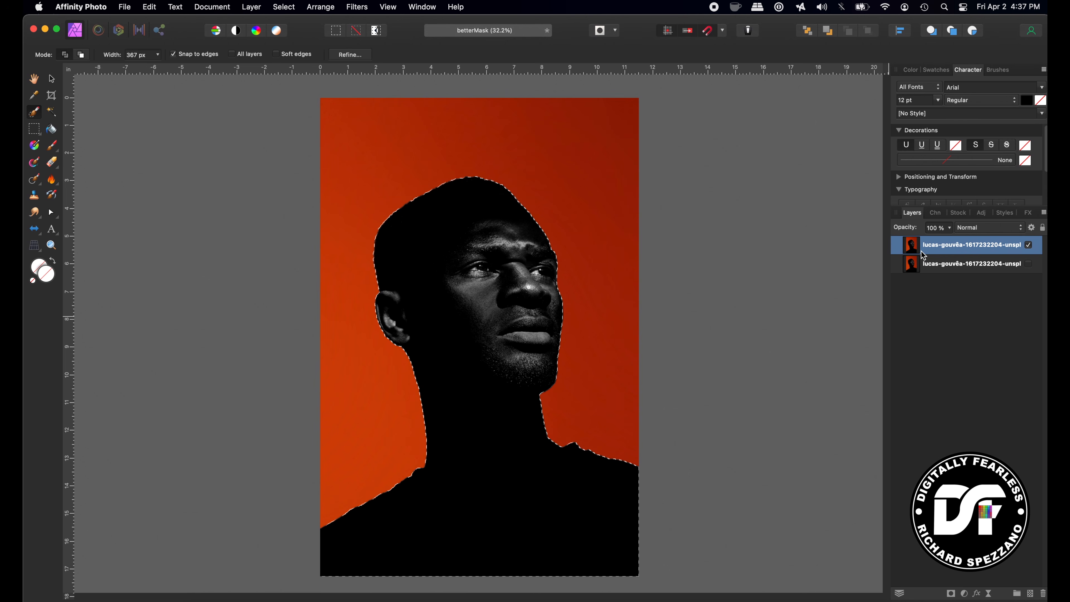
pyautogui.click(952, 594)
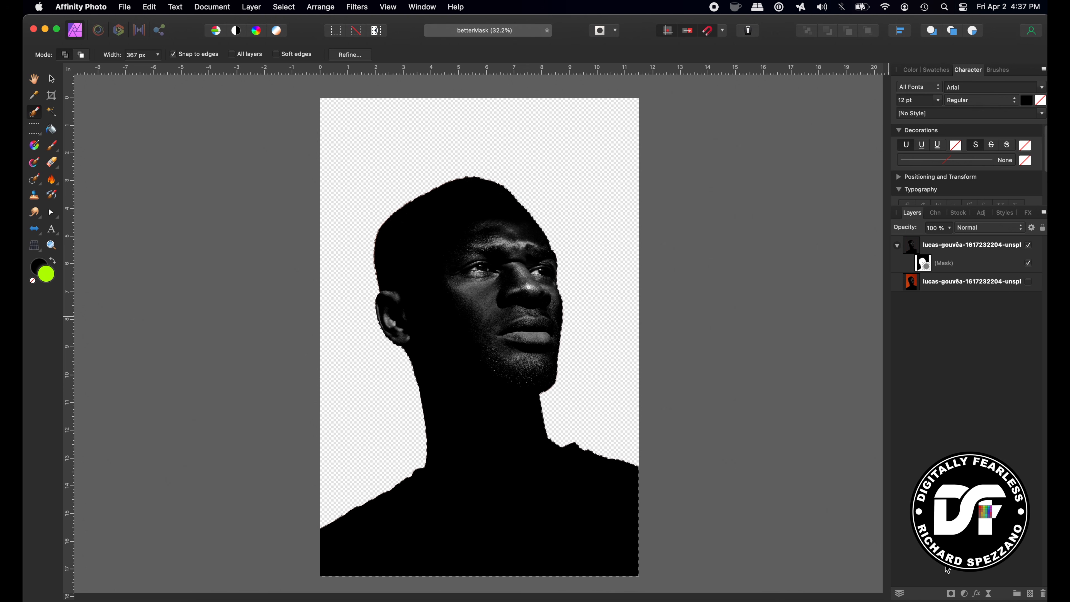
pyautogui.press('super+d')
# - Add a solid lime-green fill layer directly above the hidden original portrait
pyautogui.click(948, 286)
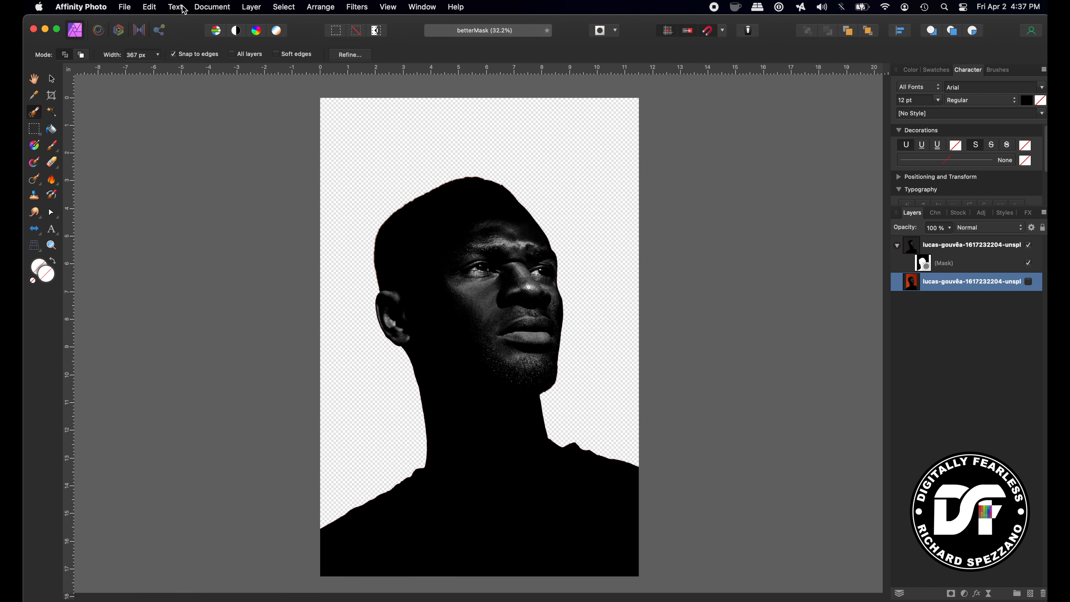
pyautogui.click(242, 6)
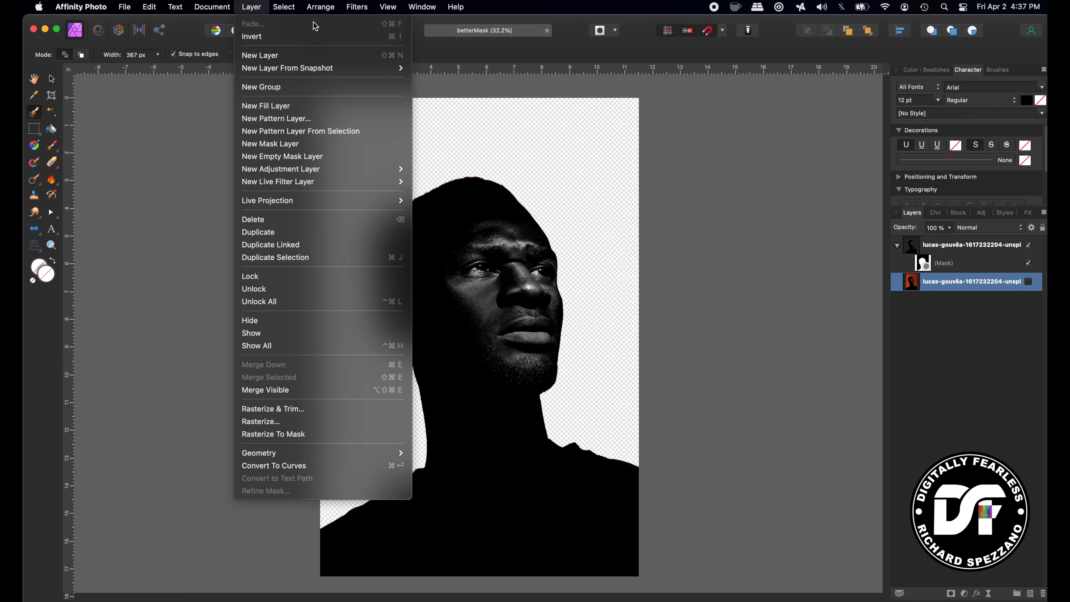
pyautogui.click(284, 112)
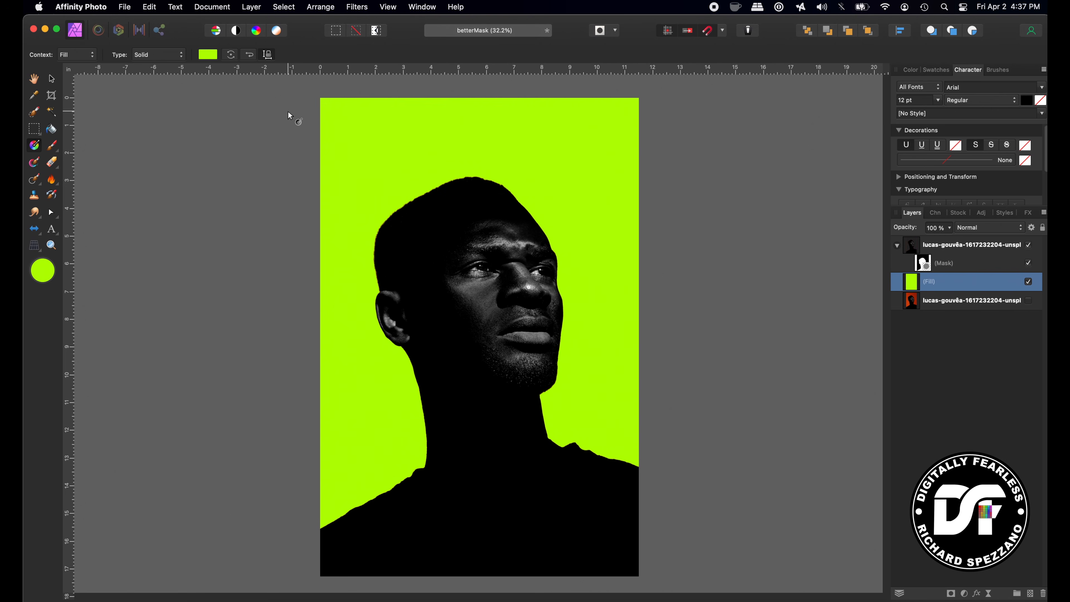
pyautogui.click(208, 55)
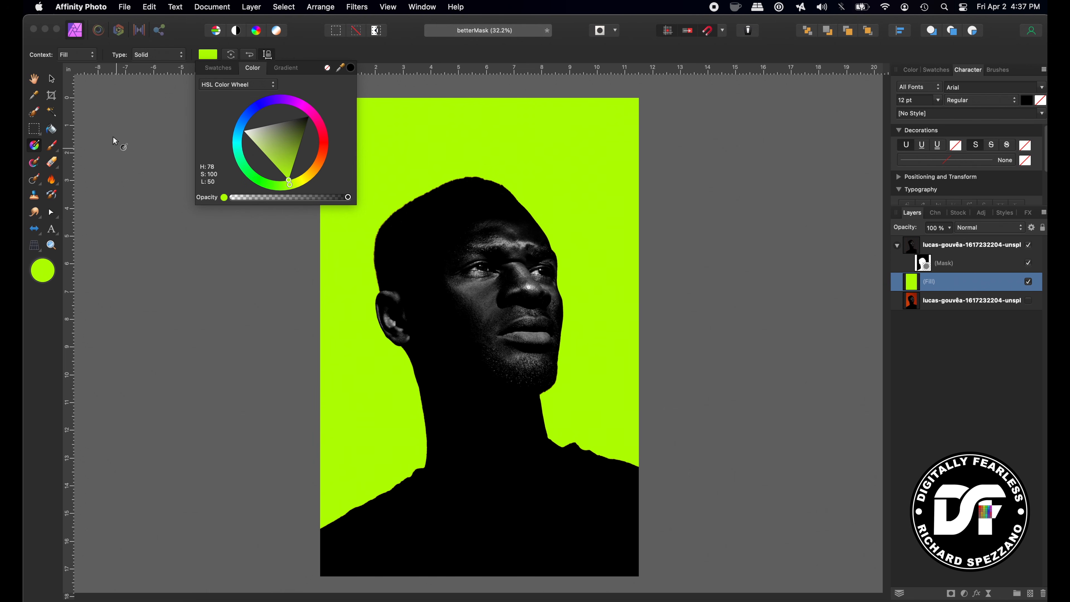
pyautogui.click(52, 80)
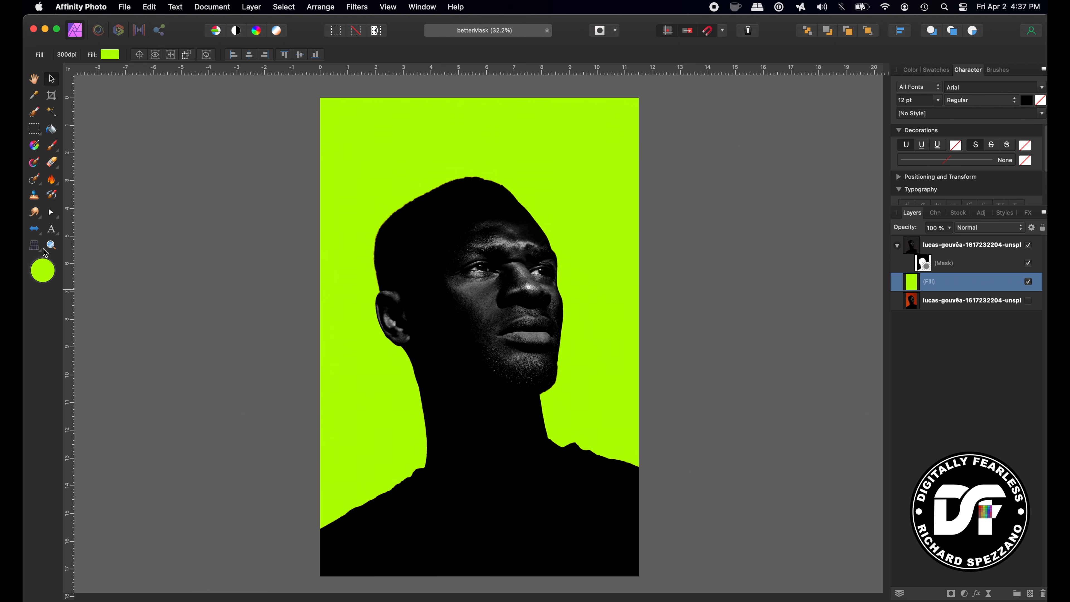
# - Examine the masked hair edge along the top of the head for colour fringing against the green fill
pyautogui.click(51, 245)
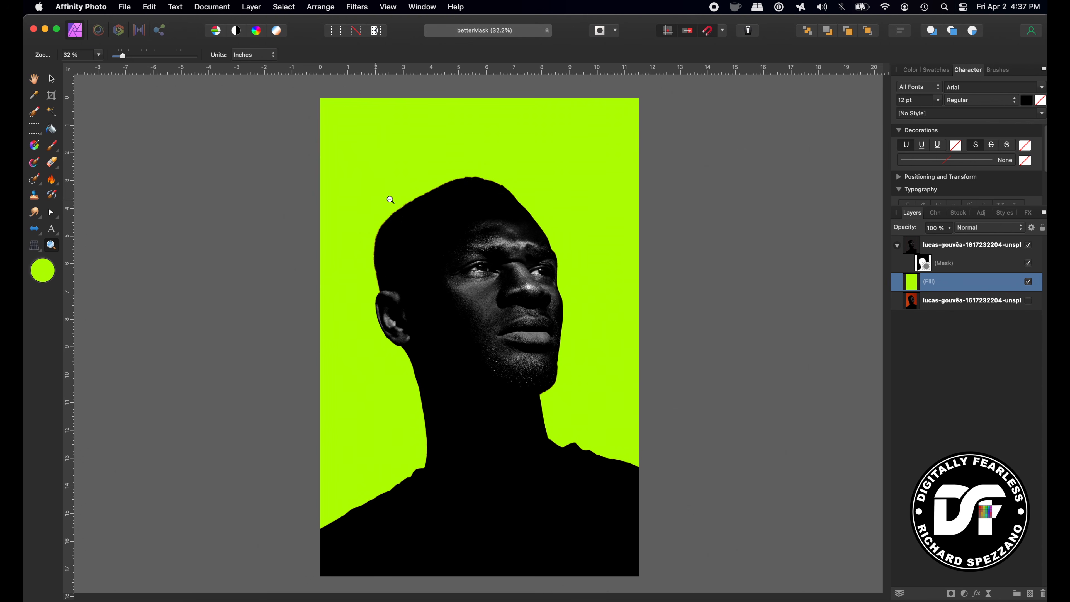
pyautogui.click(460, 193)
pyautogui.click(411, 198)
pyautogui.click(408, 198)
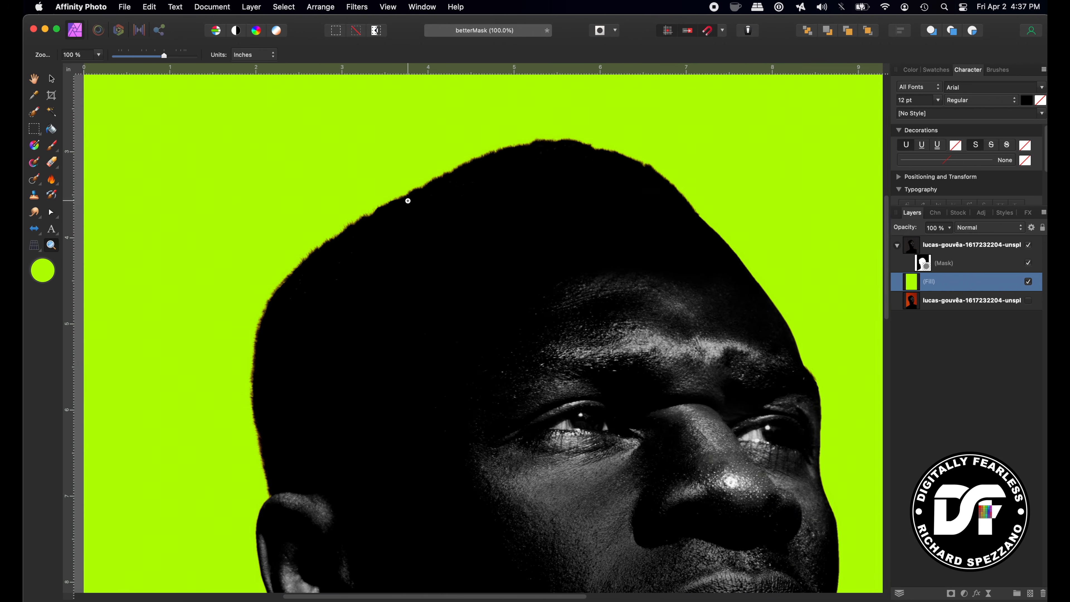
pyautogui.click(402, 200)
pyautogui.click(398, 202)
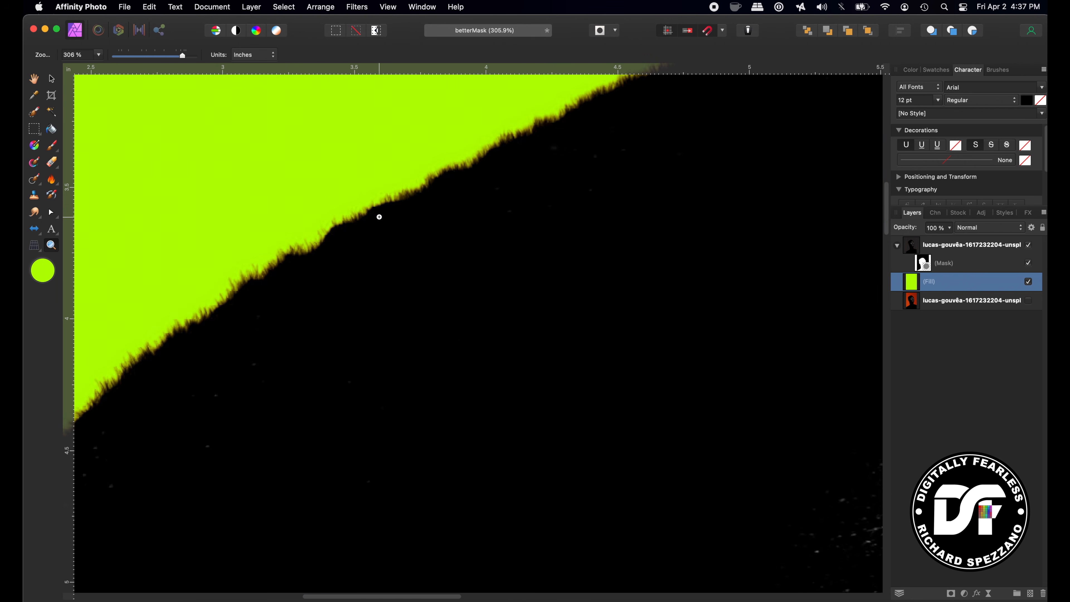
pyautogui.click(371, 211)
pyautogui.scroll(3, 370, 209)
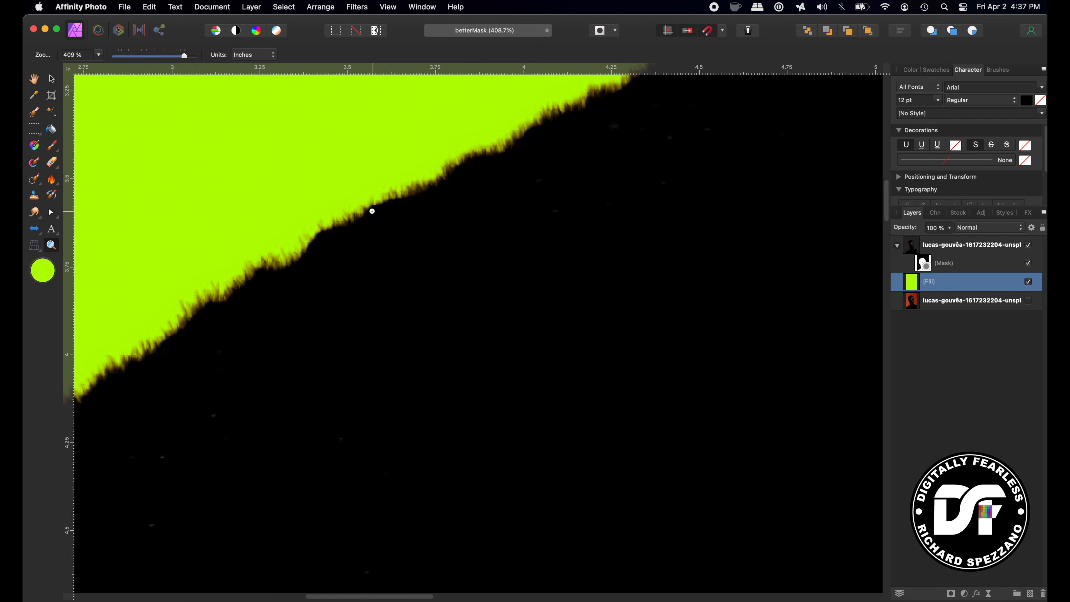
pyautogui.scroll(2, 366, 205)
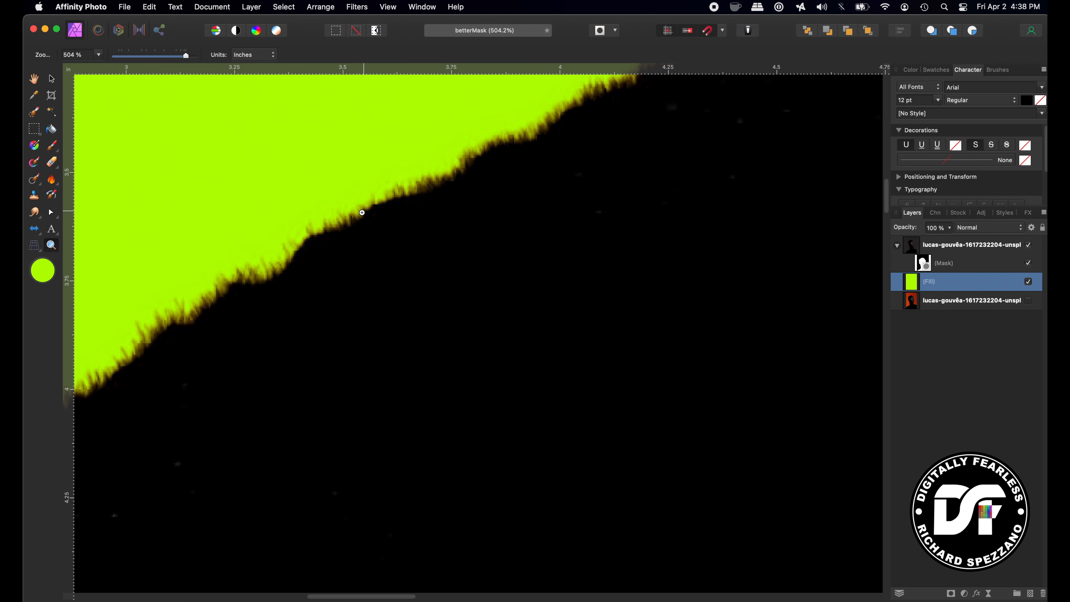
pyautogui.press('super+0')
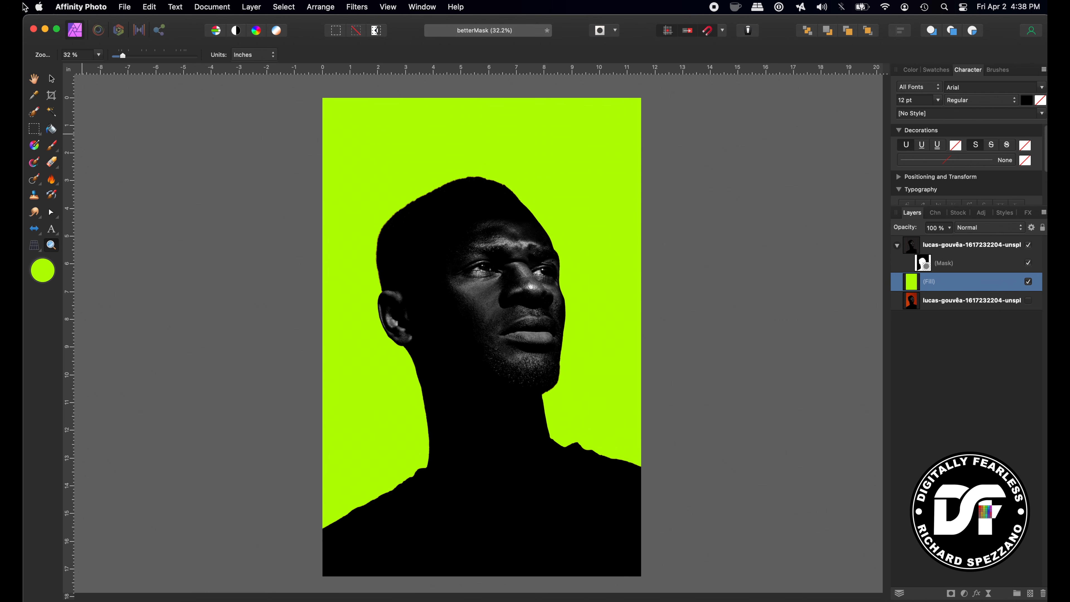
# - Hide the green fill layer and the masked portrait layer
pyautogui.click(51, 78)
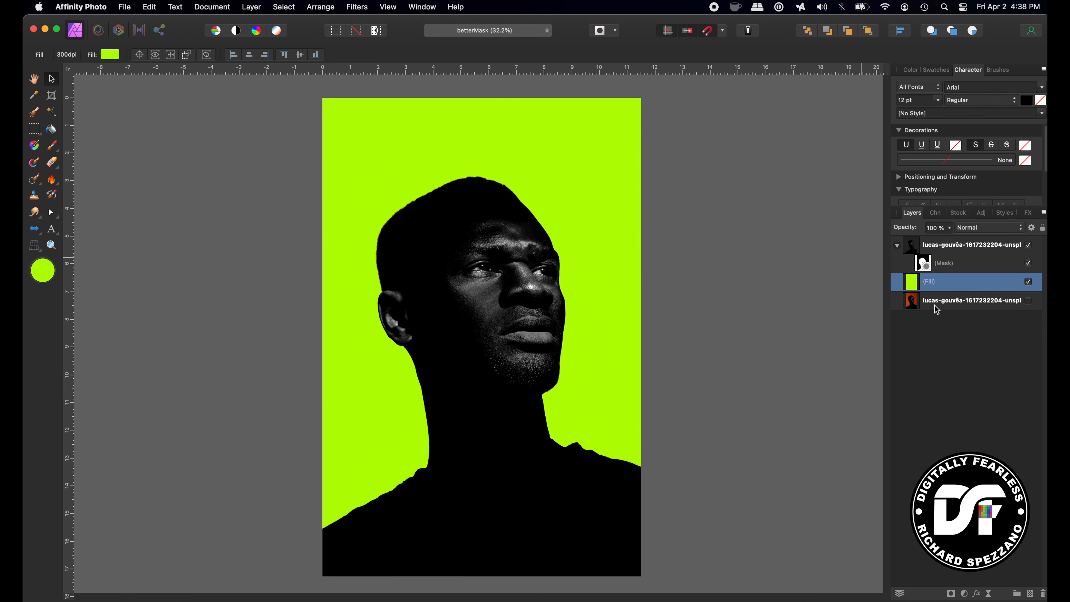
pyautogui.click(1028, 281)
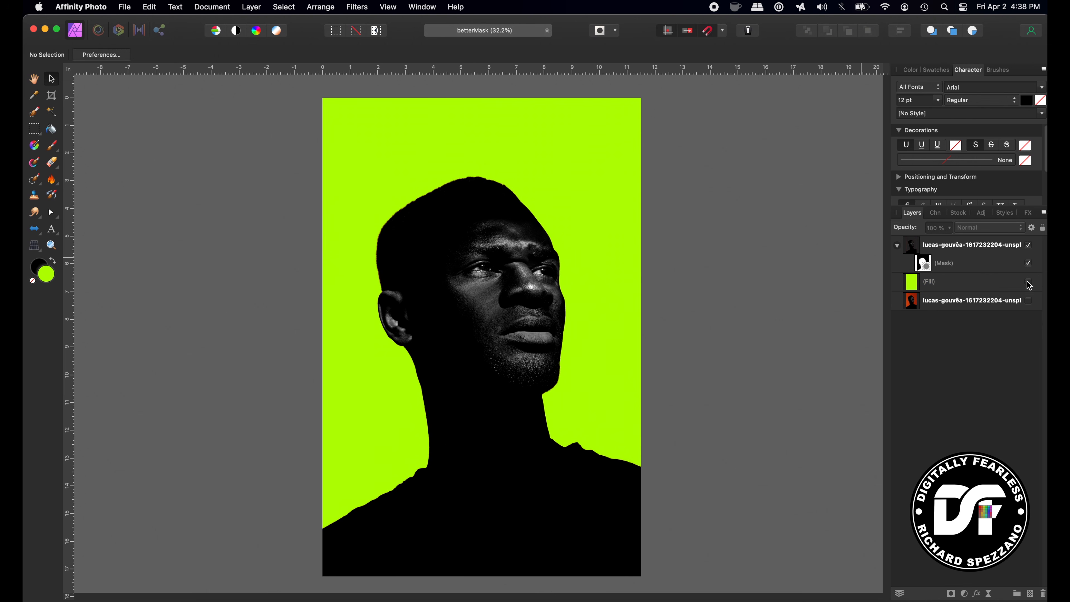
pyautogui.click(1027, 281)
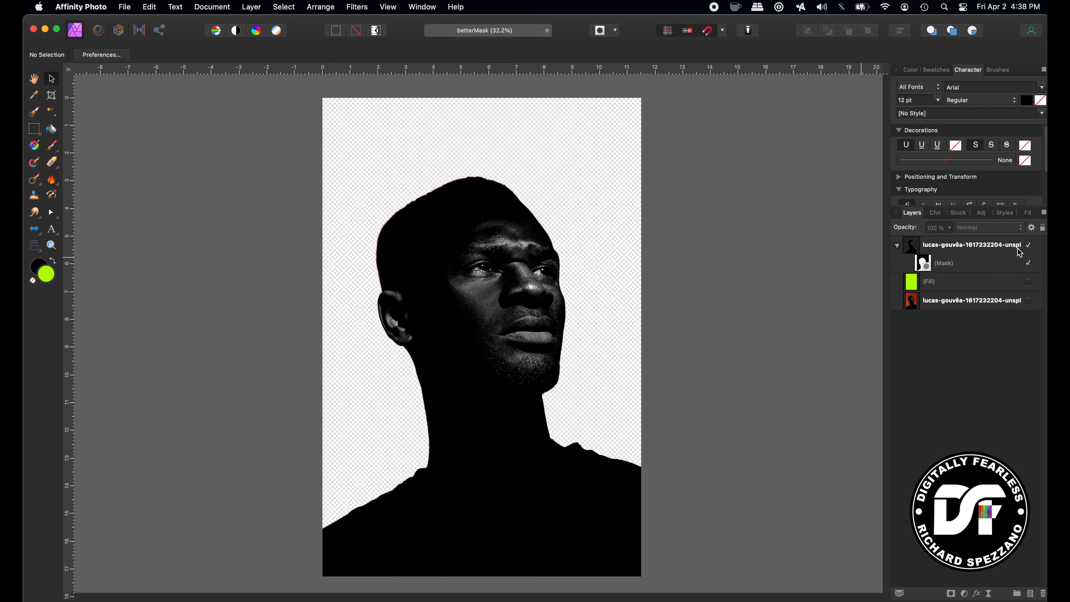
pyautogui.click(1028, 245)
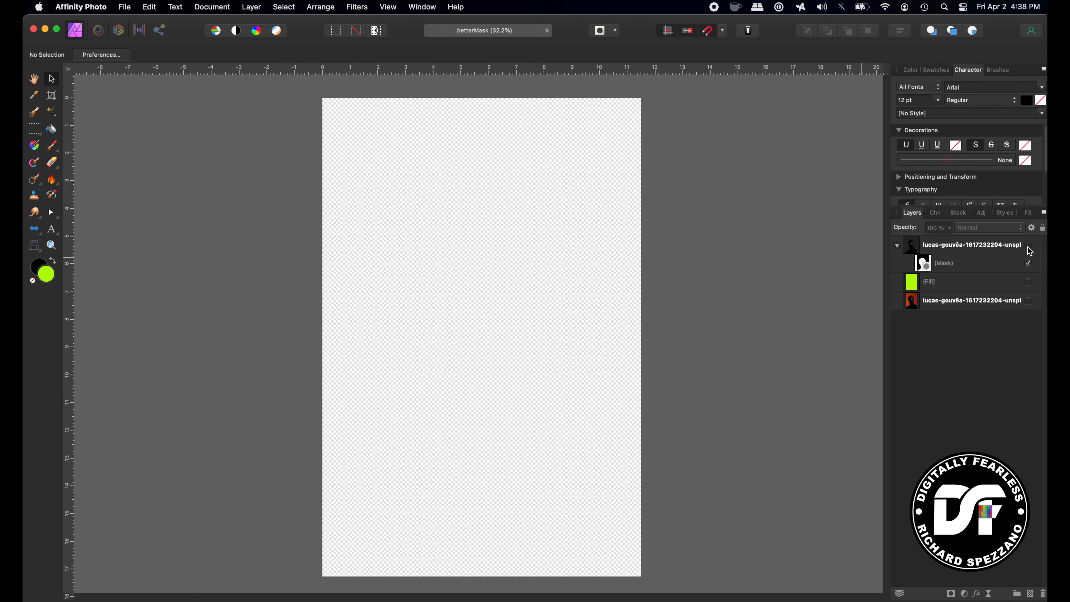
# - Rename the masked portrait layer "Regular mask" and collapse it
pyautogui.doubleClick(962, 244)
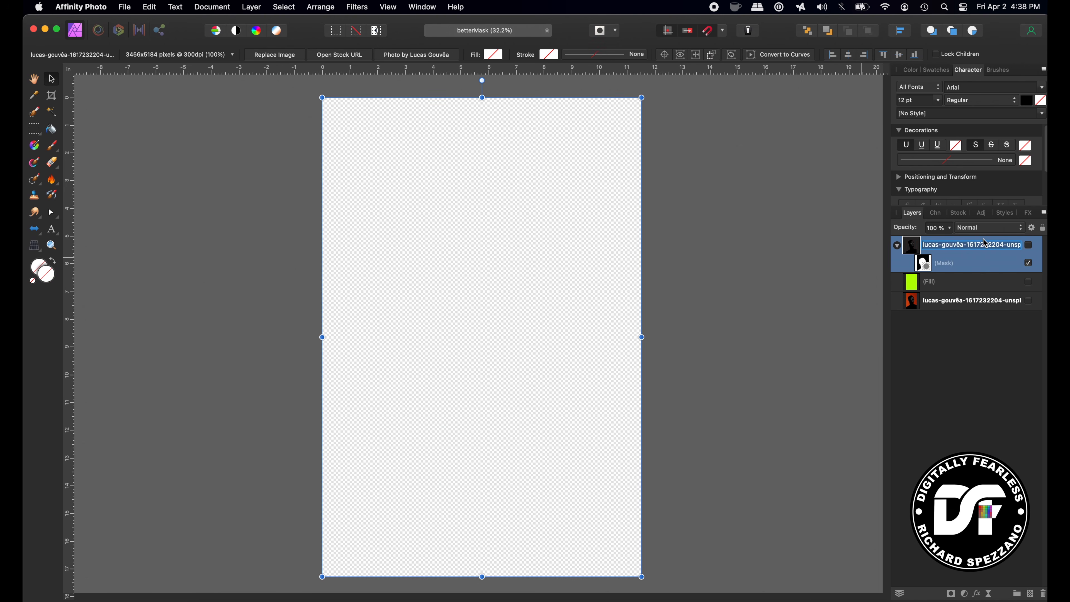
pyautogui.write('Regular mask')
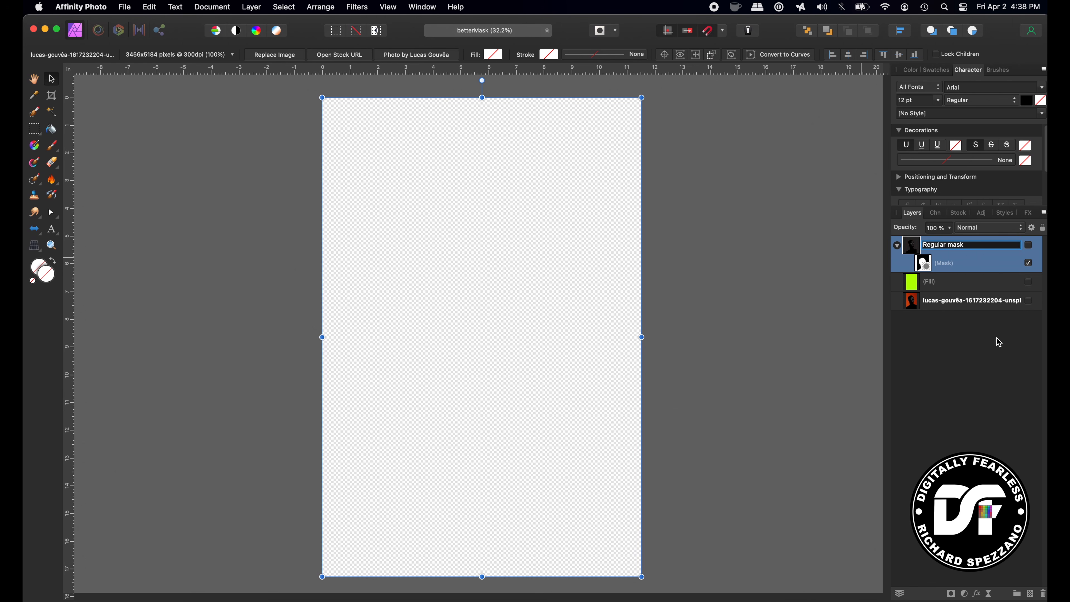
pyautogui.press('Return')
pyautogui.click(897, 248)
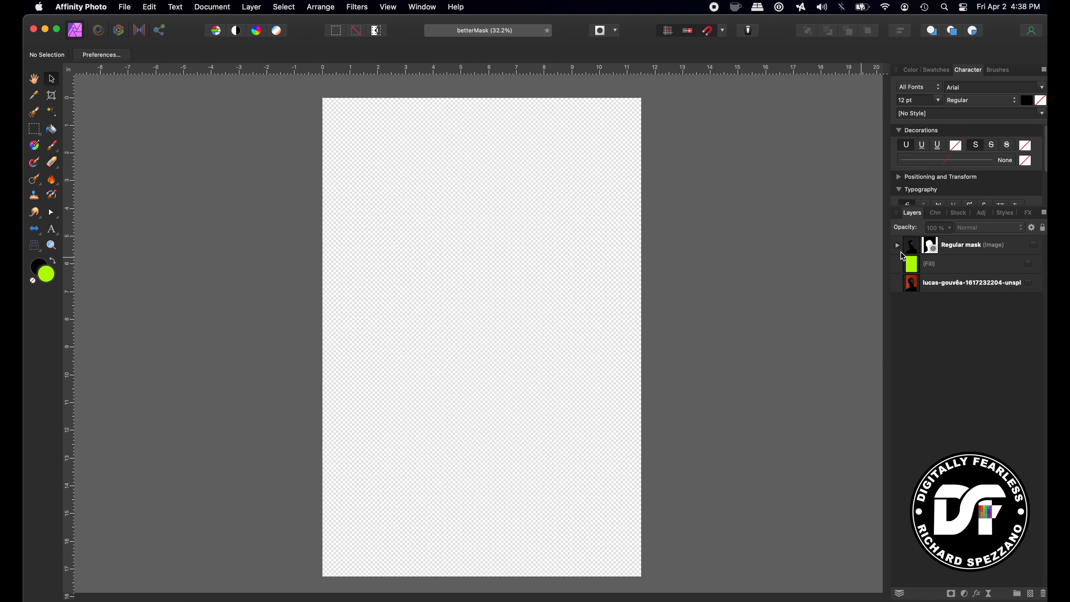
# - Duplicate the hidden original portrait layer and make the upper copy visible
pyautogui.click(912, 288)
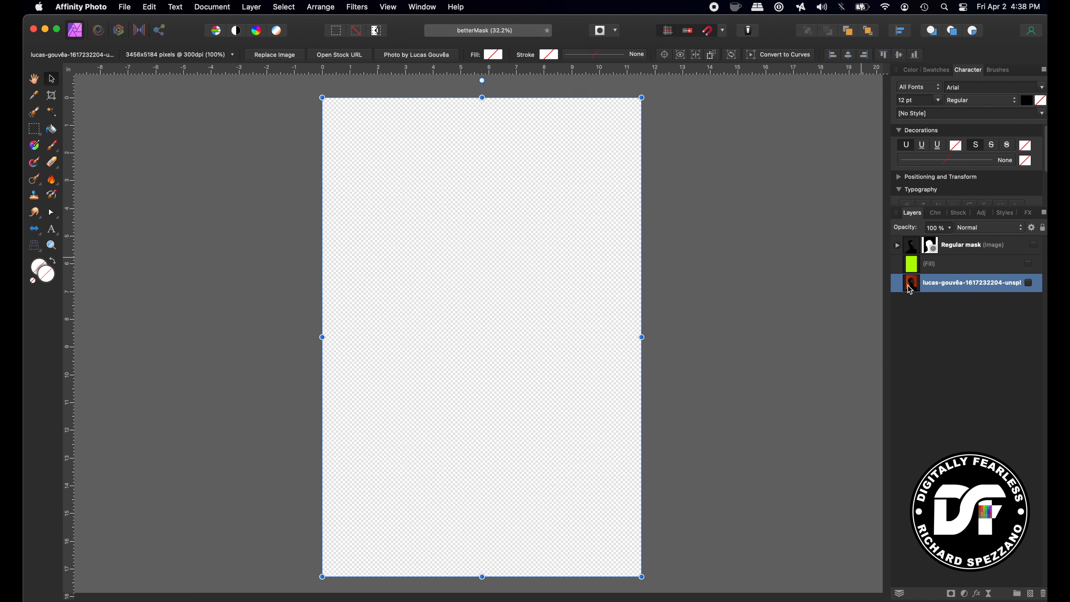
pyautogui.press('super+j')
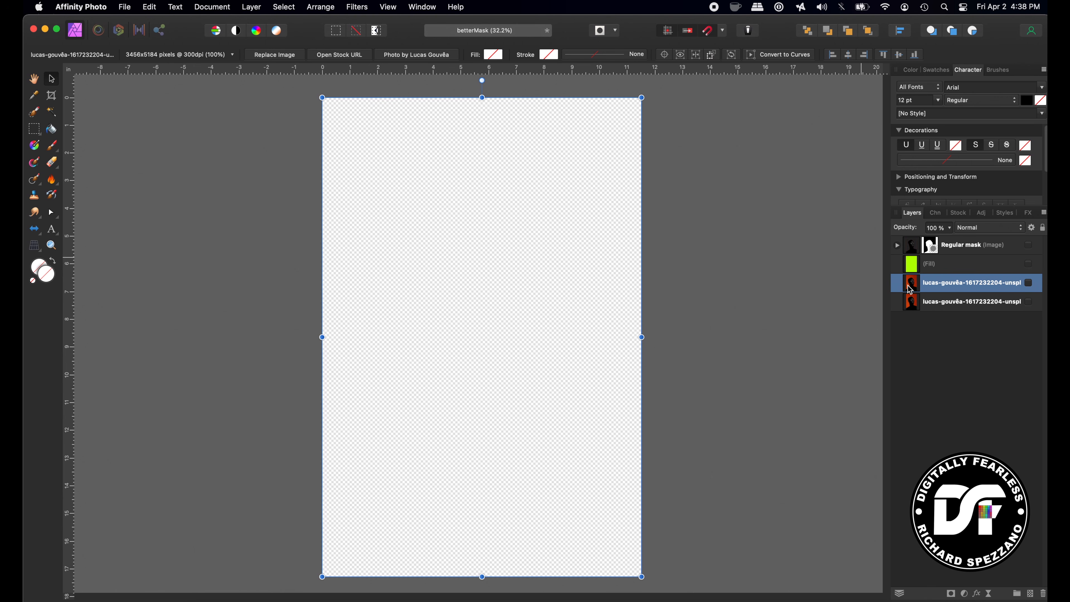
pyautogui.click(1028, 282)
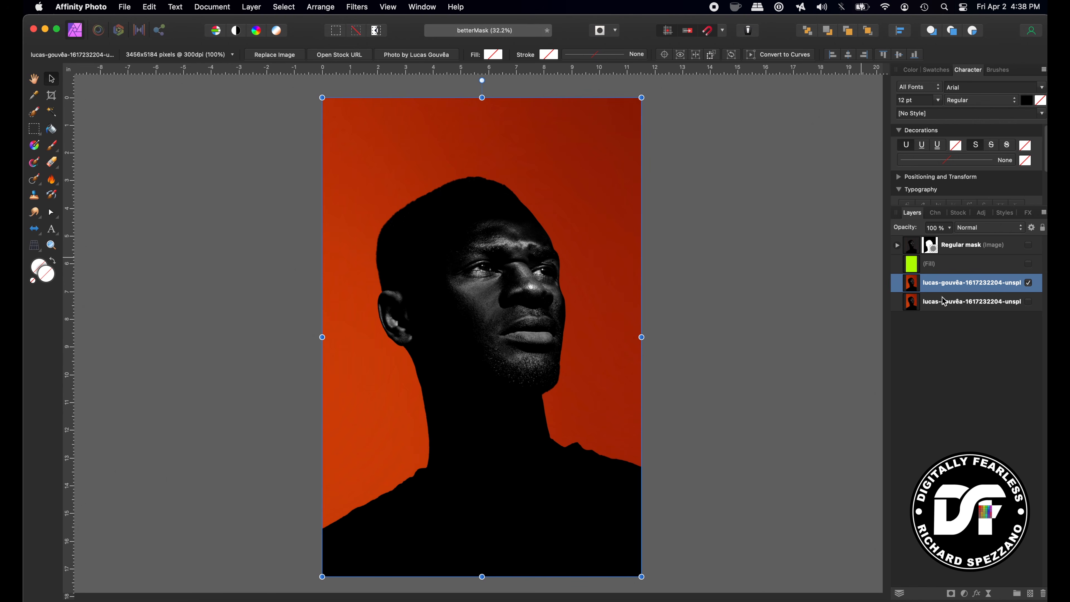
# - Load the Regular mask as a selection and refine it on the visible portrait copy with output to New layer with mask
pyautogui.keyDown('super'); pyautogui.click(924, 246); pyautogui.keyUp('super')
pyautogui.press('w')
pyautogui.click(346, 55)
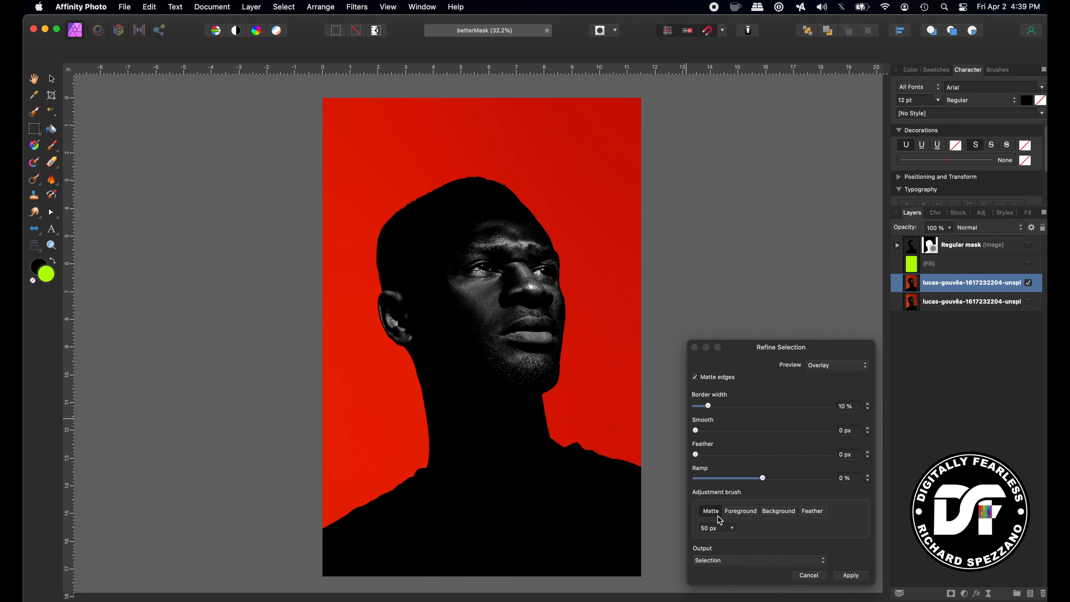
pyautogui.click(732, 561)
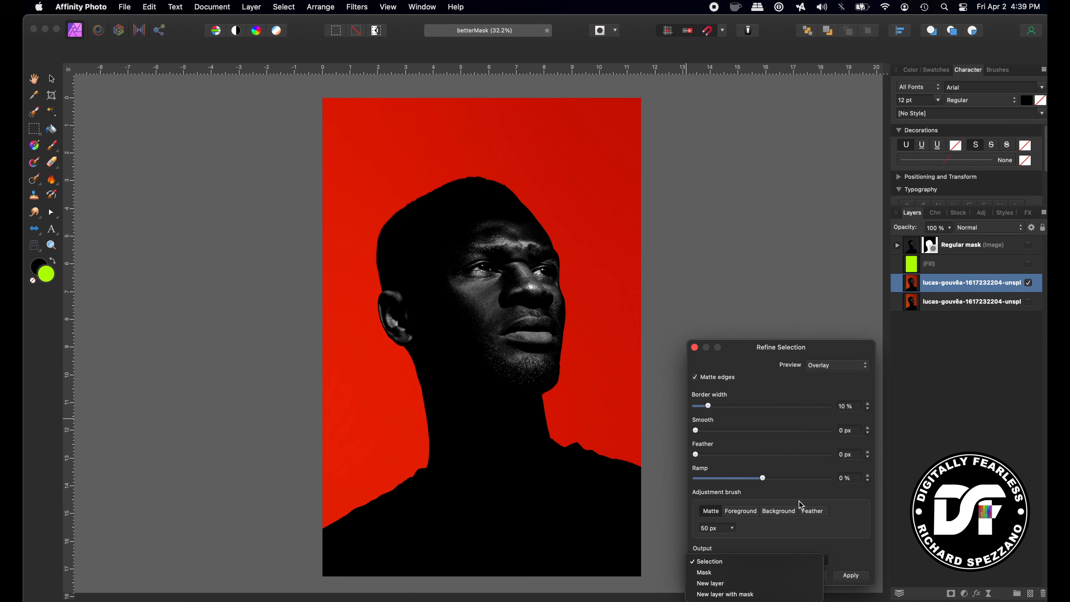
pyautogui.click(705, 595)
pyautogui.click(749, 594)
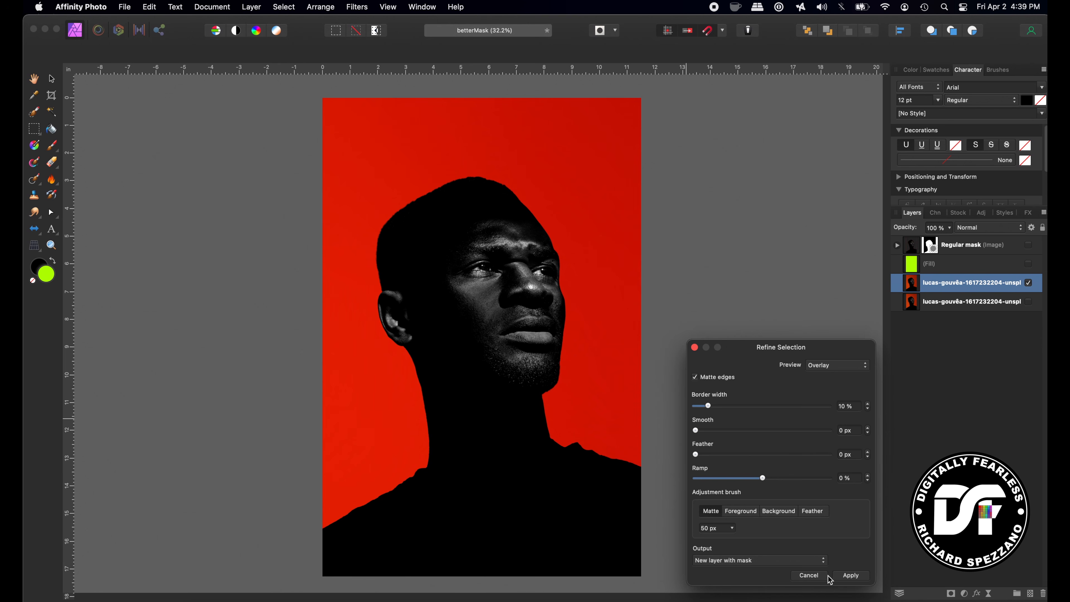
pyautogui.click(851, 576)
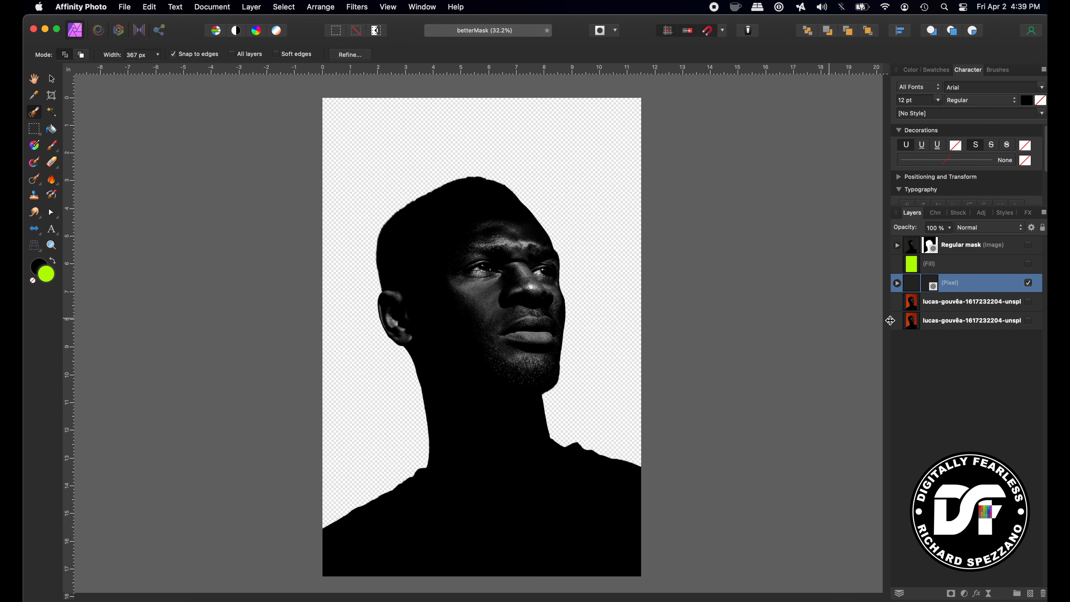
# - Move the refined cutout layer to the top of the layer stack and rename it "New layer with mask"
pyautogui.moveTo(911, 283); pyautogui.dragTo(911, 247)
pyautogui.doubleClick(948, 249)
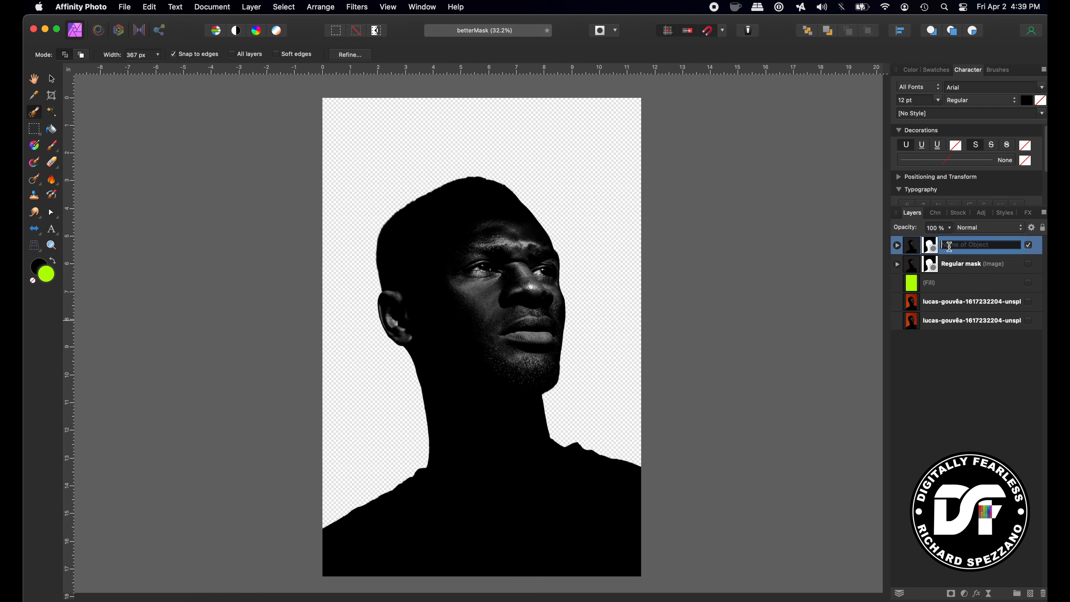
pyautogui.write('New layer with mask')
pyautogui.click(992, 390)
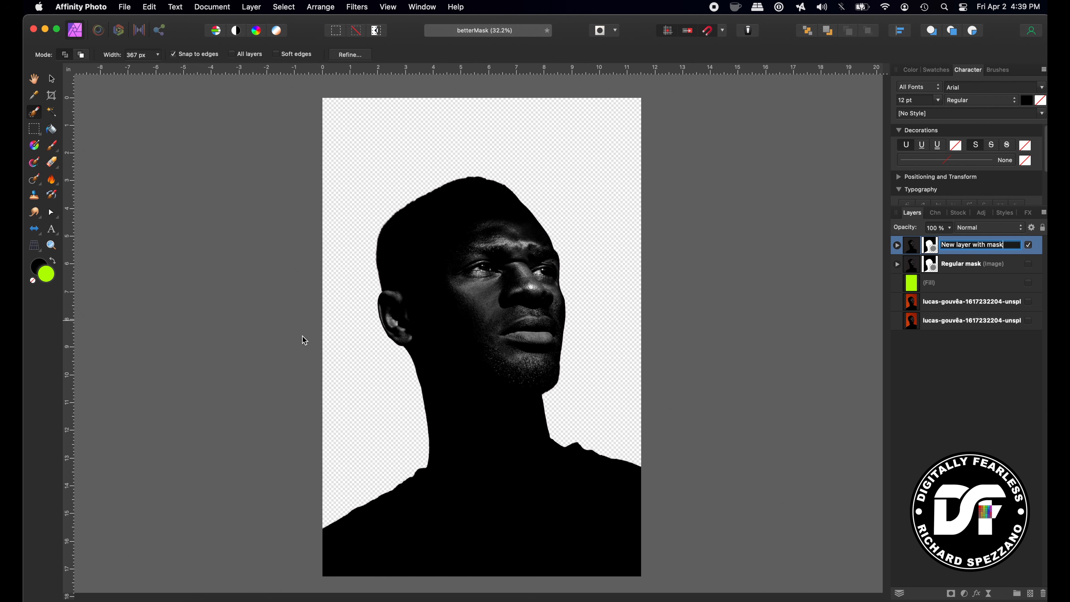
# - Examine the refined hair edge along the upper back of the man's head at 500% magnification
pyautogui.click(51, 245)
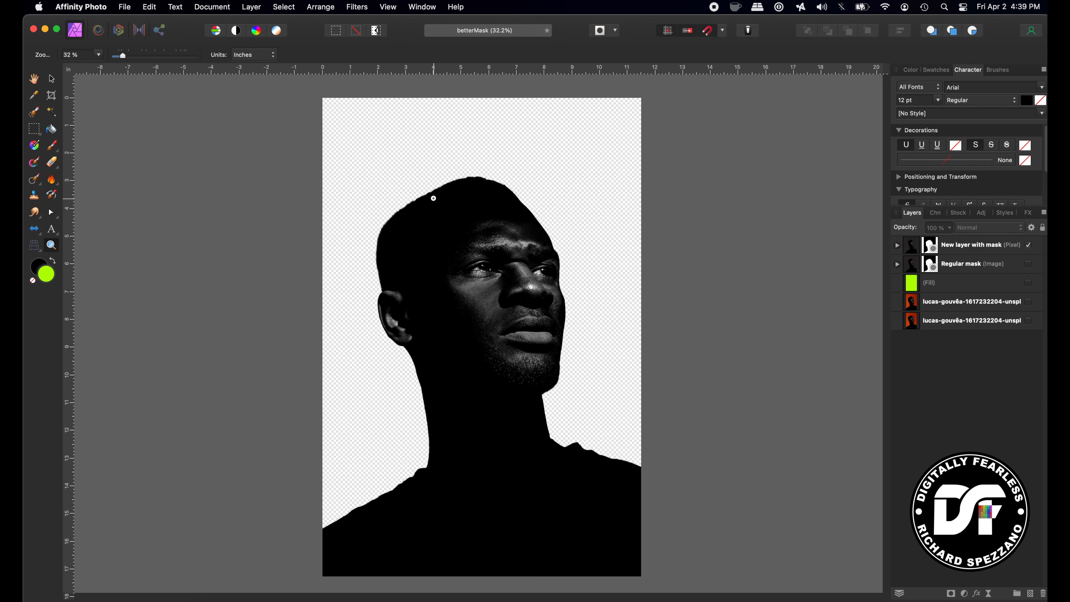
pyautogui.click(428, 199)
pyautogui.click(428, 199)
pyautogui.click(428, 199)
pyautogui.click(429, 199)
pyautogui.click(389, 177)
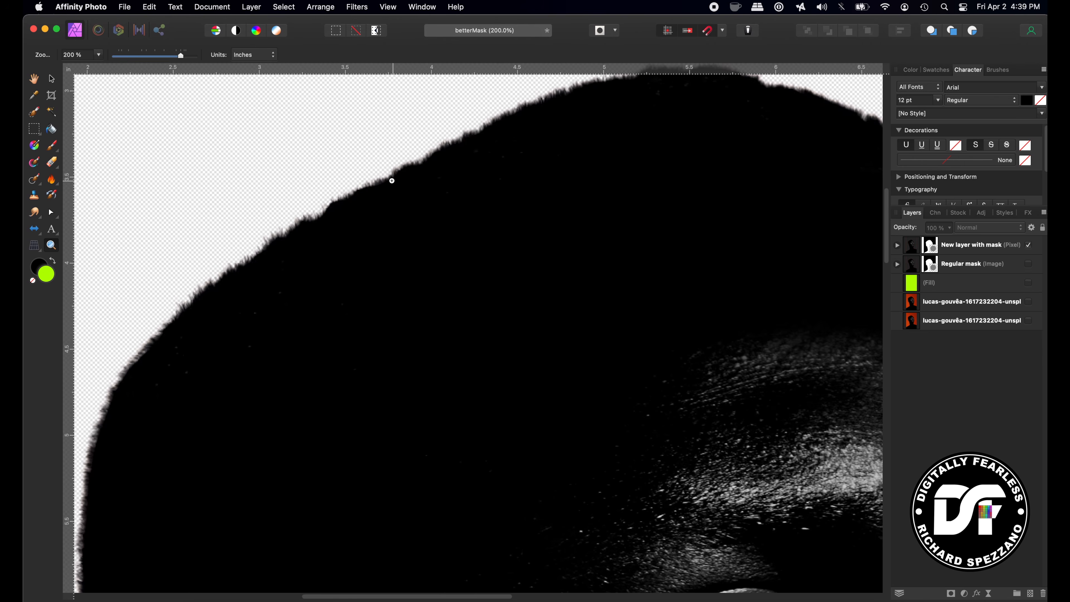
pyautogui.click(366, 180)
pyautogui.click(365, 180)
pyautogui.click(365, 181)
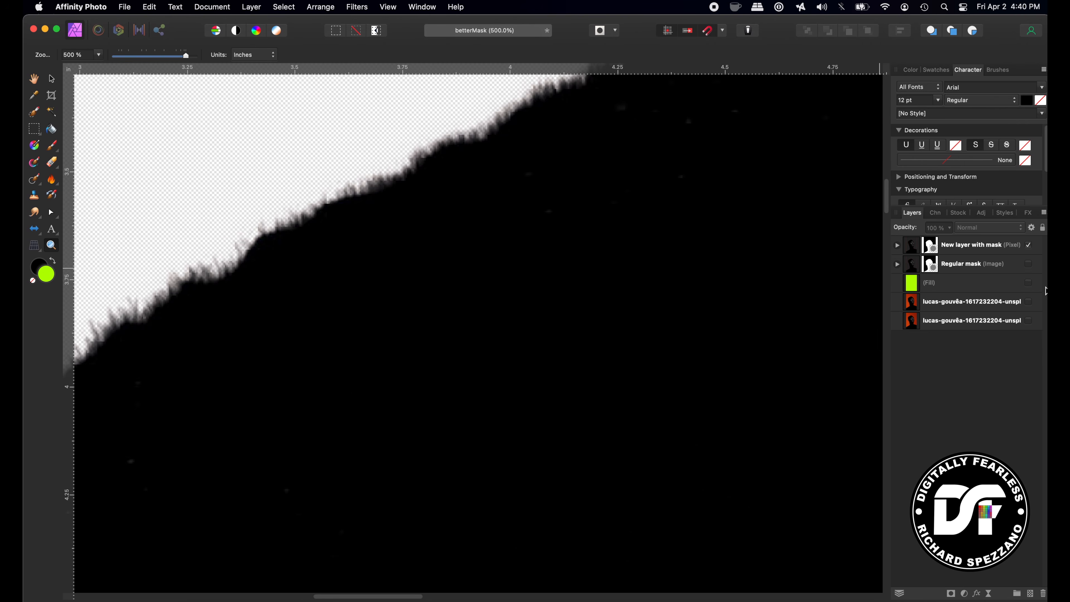
# - Compare the hair edges of New layer with mask and Regular mask over the green fill by switching layer visibility
pyautogui.click(1028, 282)
pyautogui.click(1028, 301)
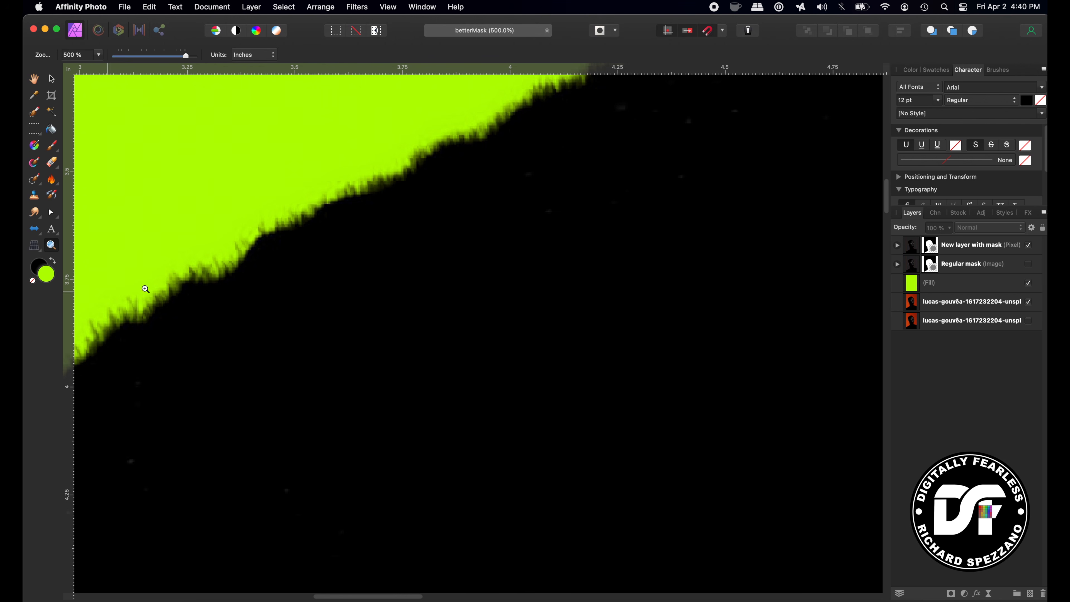
pyautogui.click(1028, 246)
pyautogui.click(1029, 265)
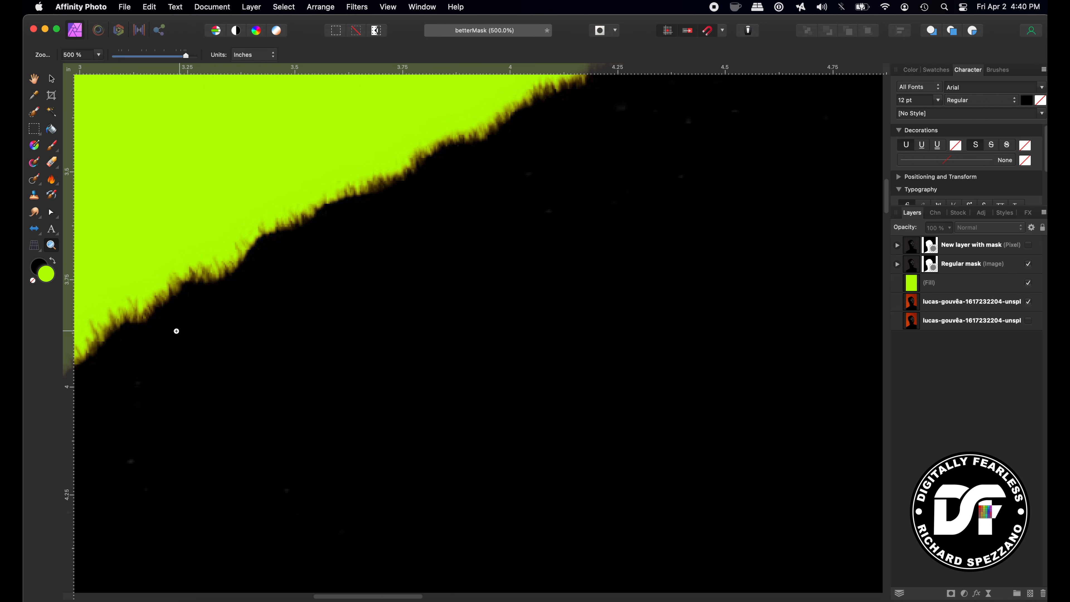
pyautogui.press('v')
pyautogui.press('super+0')
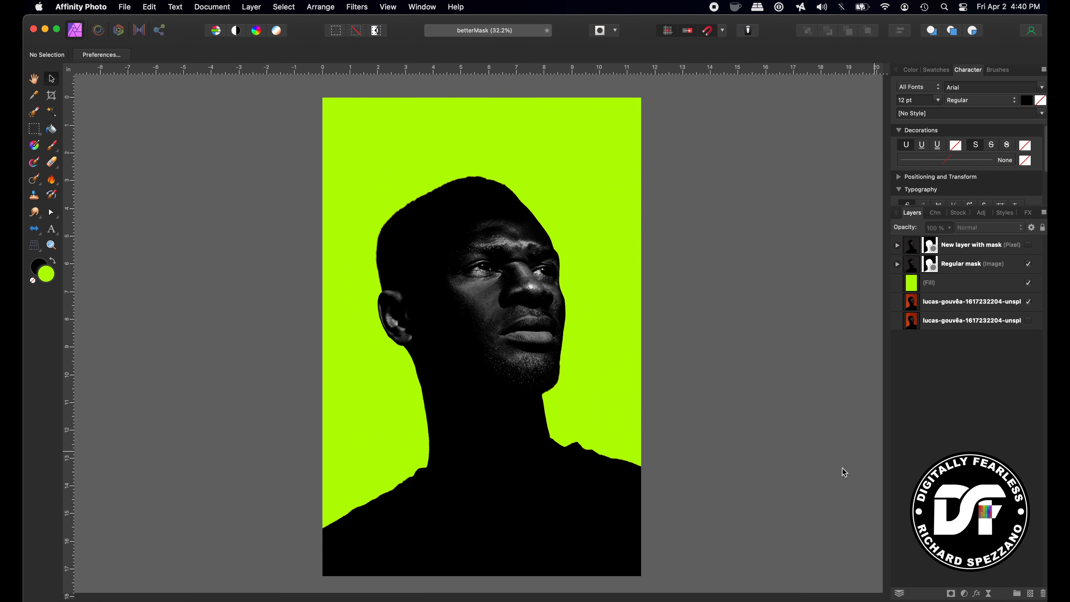
# - Hide the green fill and the upper original portrait copy, leaving the New layer with mask and Regular mask layers visible
pyautogui.click(1028, 263)
pyautogui.click(1028, 245)
pyautogui.click(1027, 282)
pyautogui.click(1028, 303)
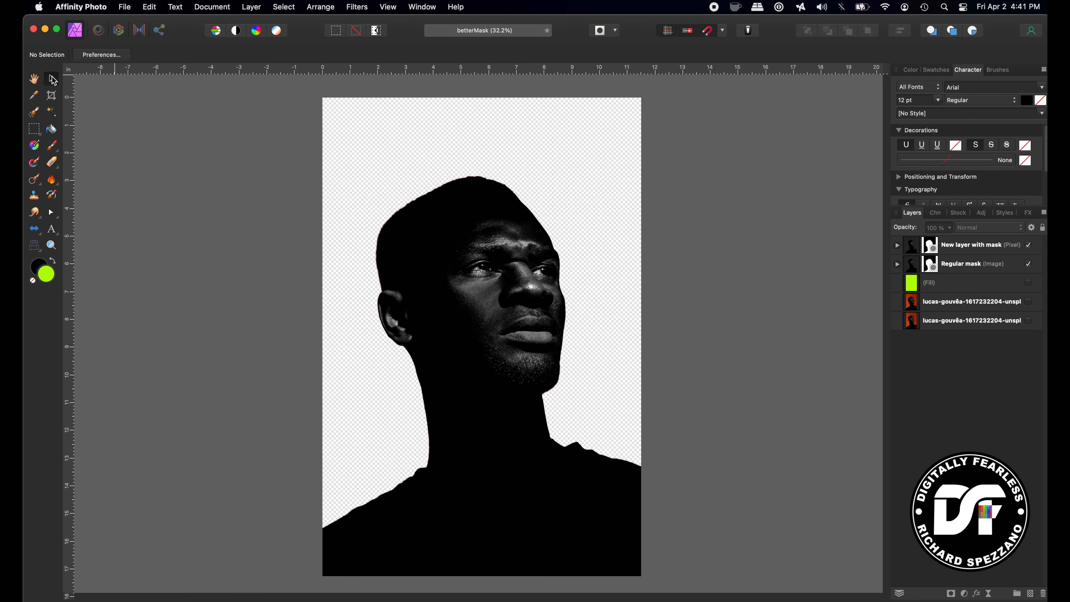
# - Make the green fill layer visible behind the refined cutout and hide the Regular mask layer
pyautogui.click(945, 287)
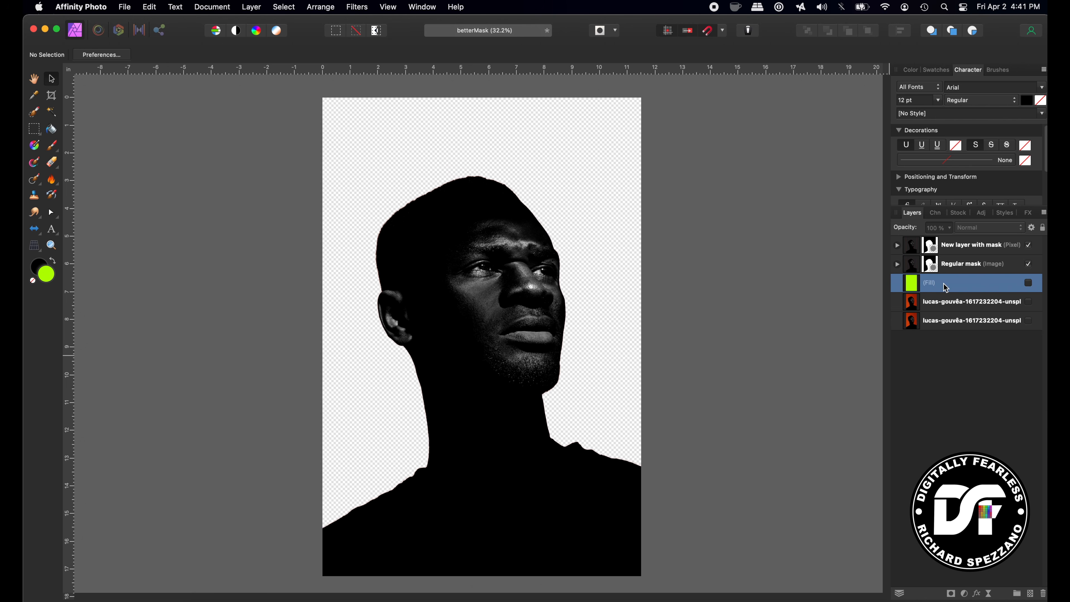
pyautogui.click(1030, 283)
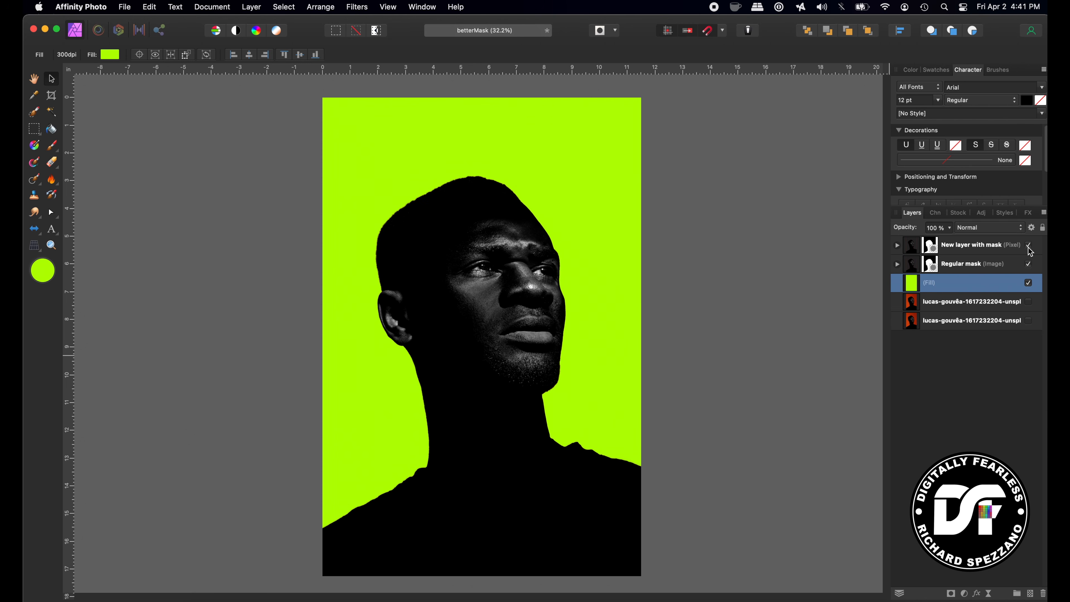
pyautogui.click(1028, 265)
# - Change the fill layer's color to orange FF8E00 and deselect the layer
pyautogui.doubleClick(43, 281)
pyautogui.moveTo(736, 407)
pyautogui.mouseDown()
pyautogui.moveTo(743, 351)
pyautogui.moveTo(791, 320)
pyautogui.moveTo(956, 326)
pyautogui.moveTo(965, 394)
pyautogui.moveTo(897, 497)
pyautogui.moveTo(869, 506)
pyautogui.moveTo(885, 441)
pyautogui.mouseUp()
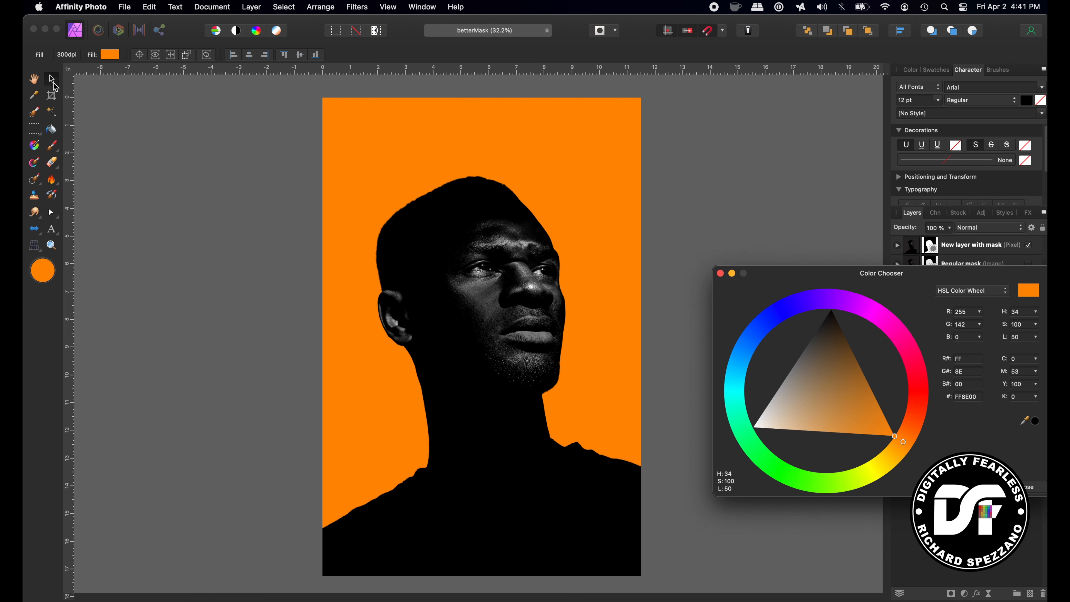
pyautogui.click(133, 134)
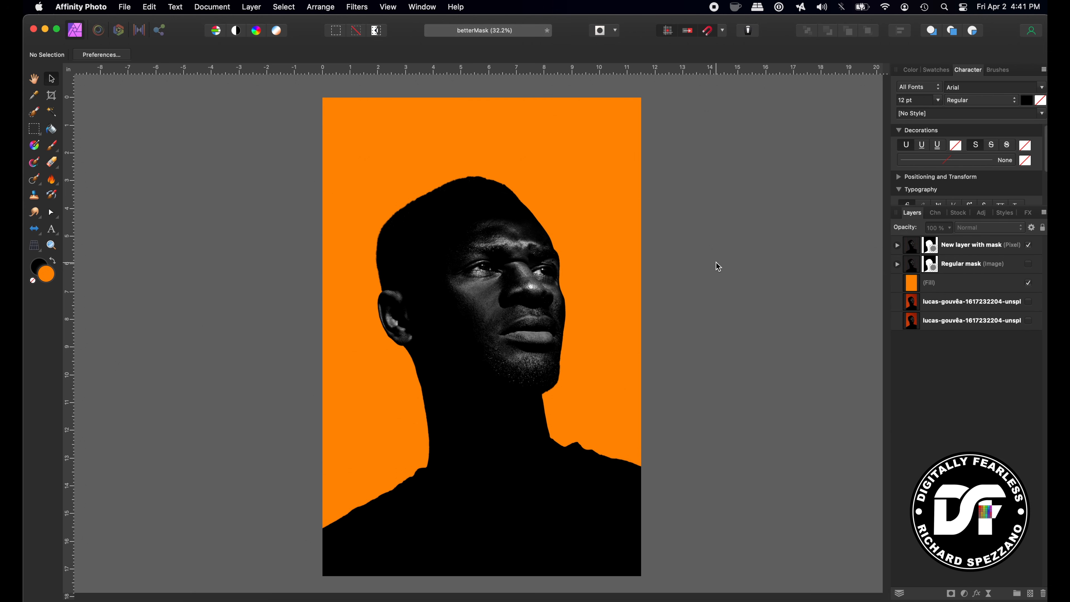